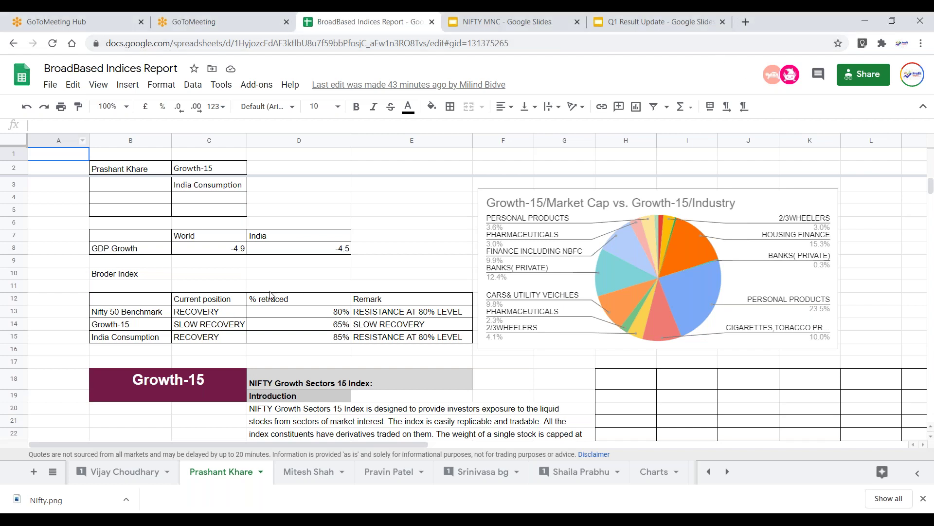
Review the broader index recovery table, the Growth-15 introduction and the Growth-15 market cap by industry pie chart
scroll(271, 297, down, 5)
scroll(271, 298, up, 3)
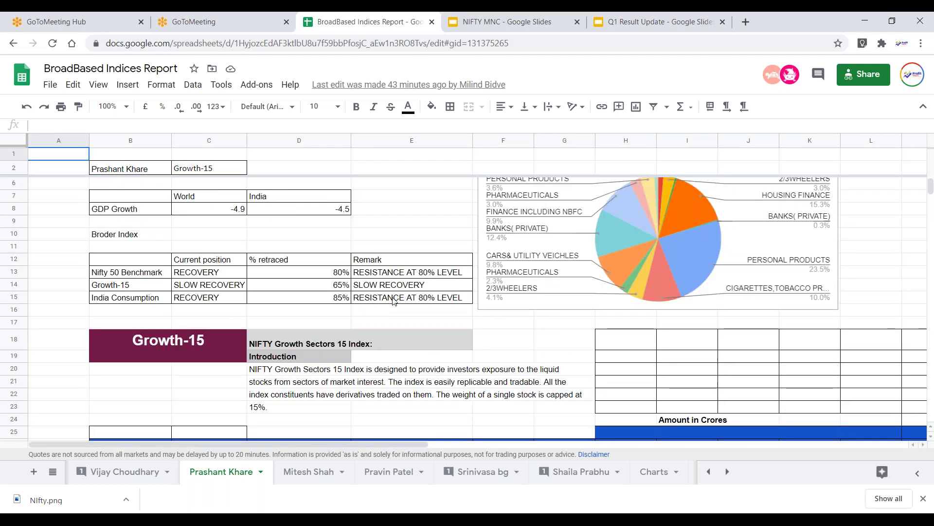
scroll(272, 298, down, 2)
click(273, 268)
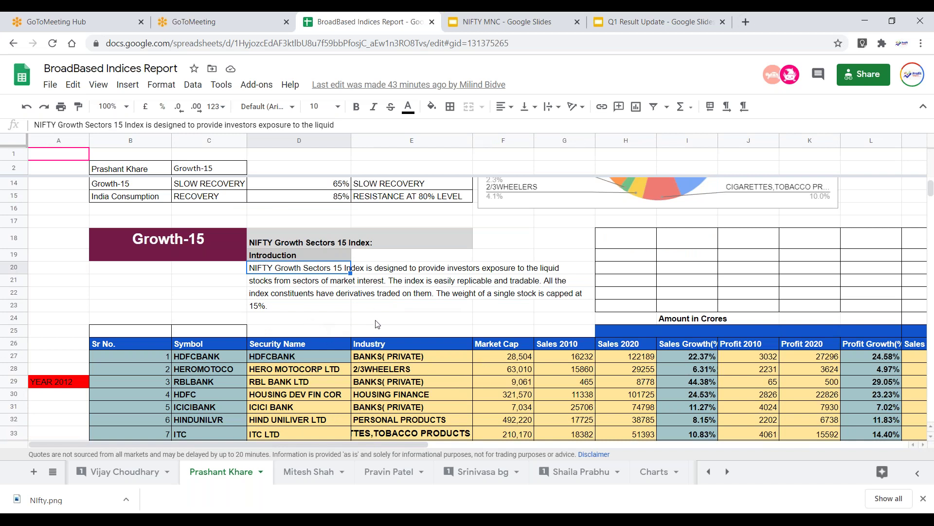
click(377, 323)
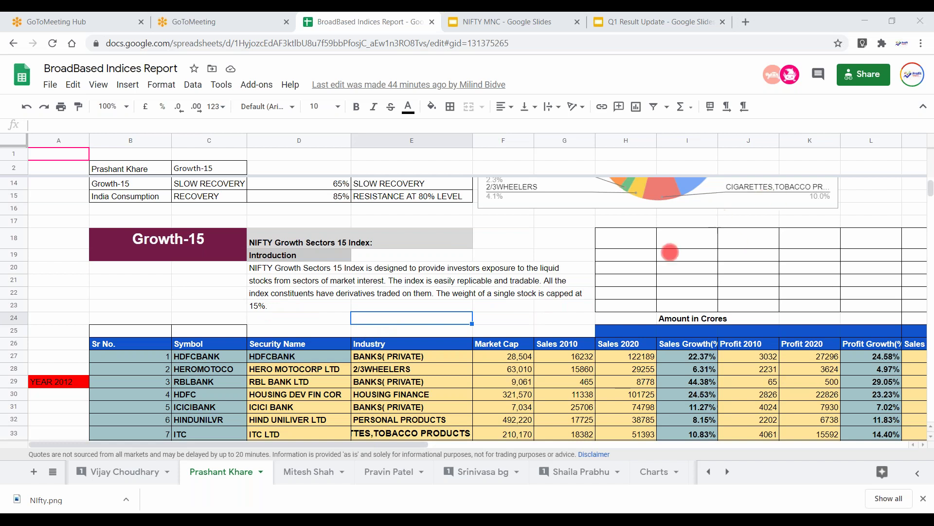
scroll(652, 265, up, 3)
scroll(463, 308, up, 1)
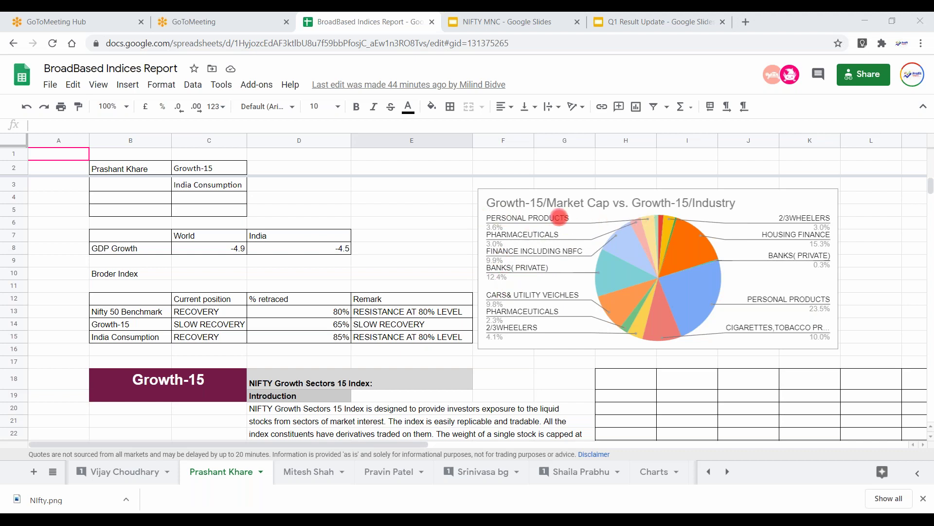
Examine the HDFCBANK row in the Growth-15 table from its industry through the long-term figures to the 2015 and 2020 sales
scroll(473, 330, down, 5)
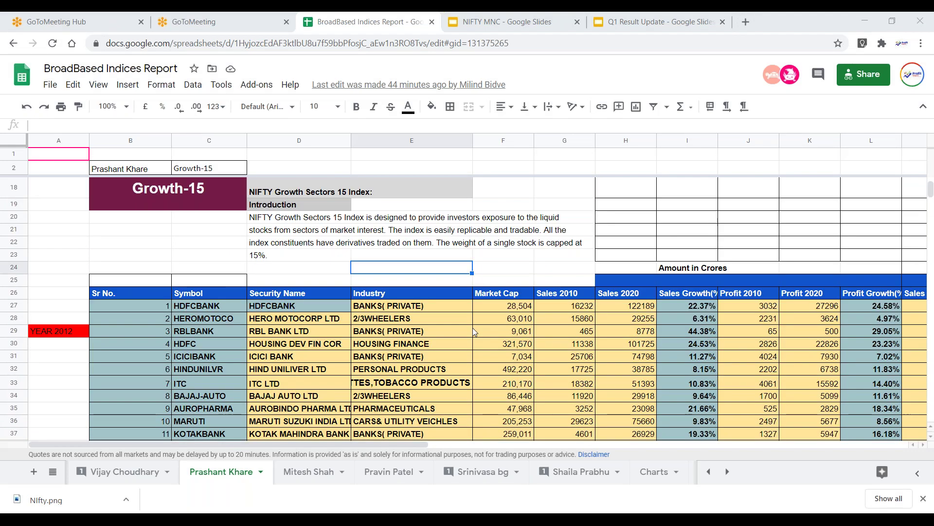
scroll(473, 330, down, 3)
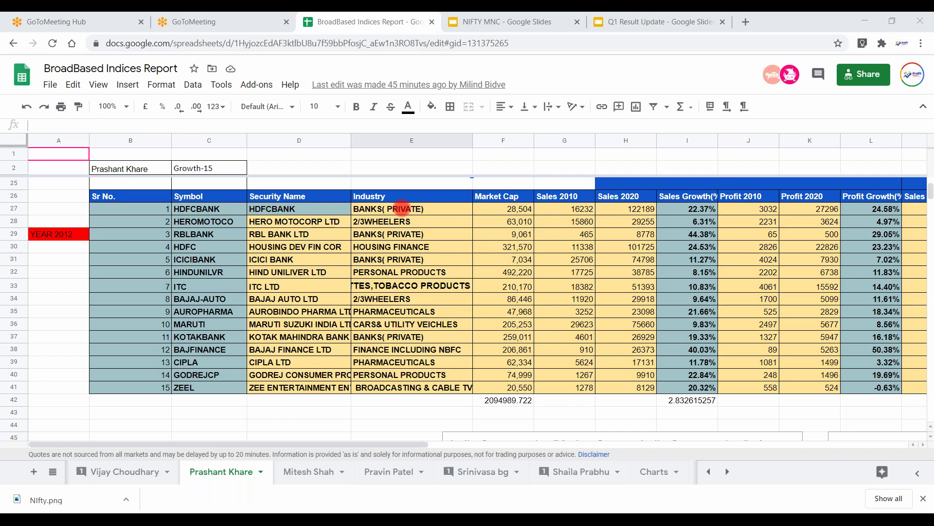
click(402, 210)
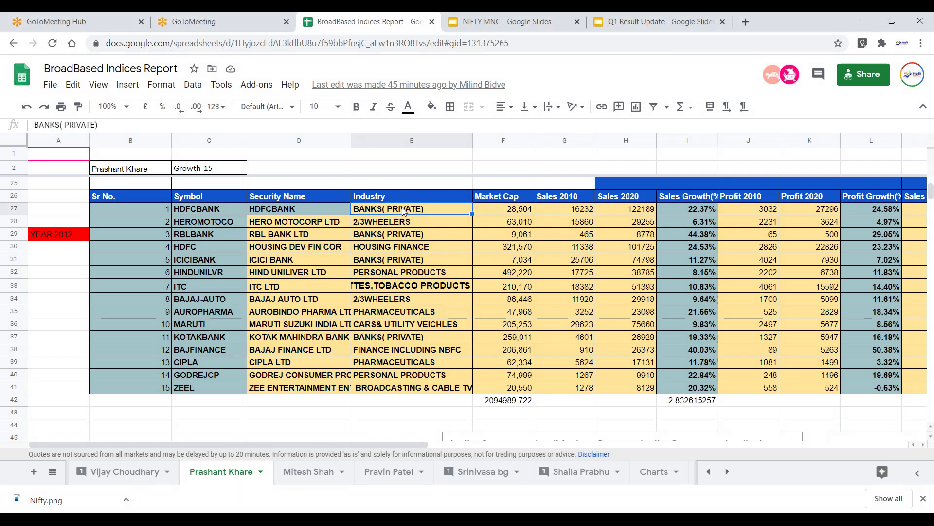
key(Right)
key(Right)
key(Right)
key(Right)
key(Right)
key(Right)
key(Right)
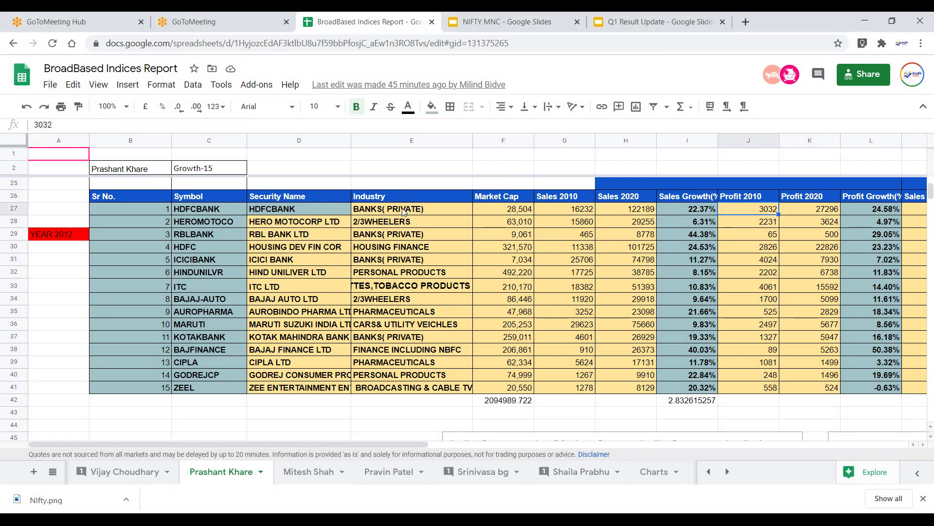
key(Right)
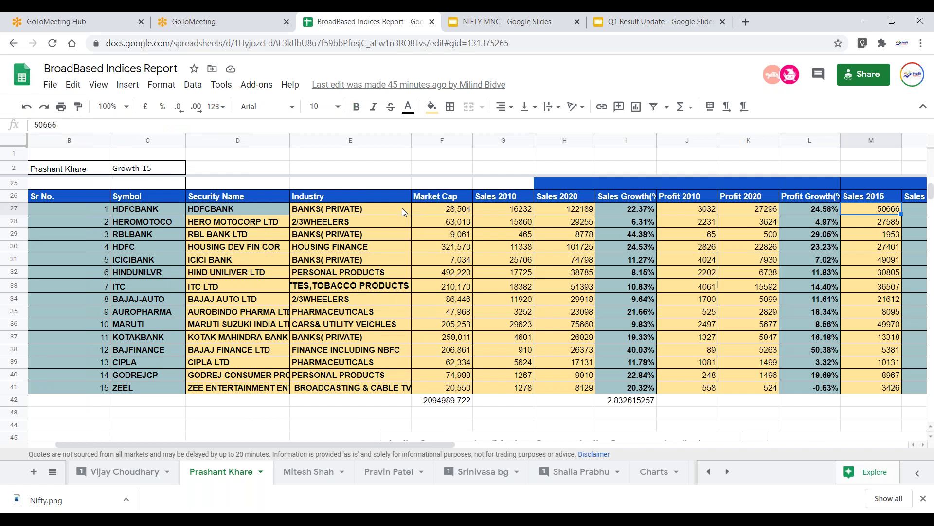
key(Right)
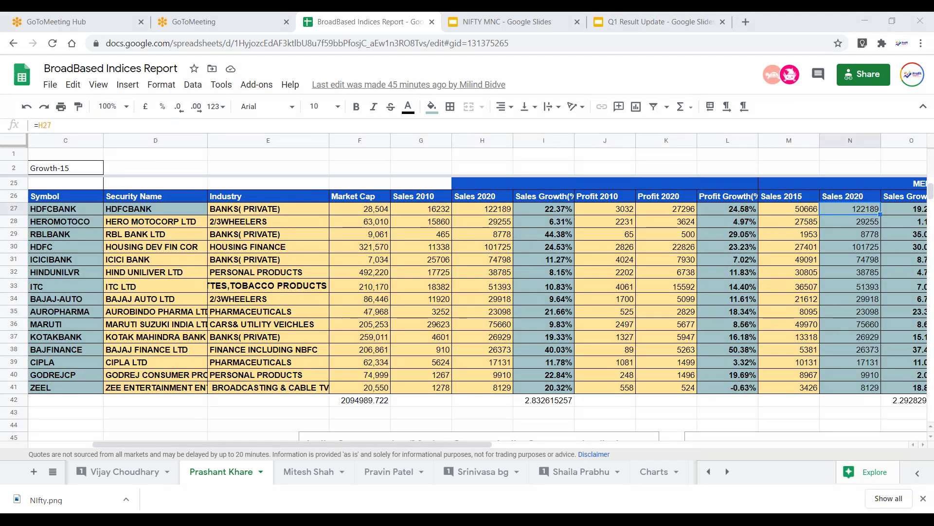
click(772, 205)
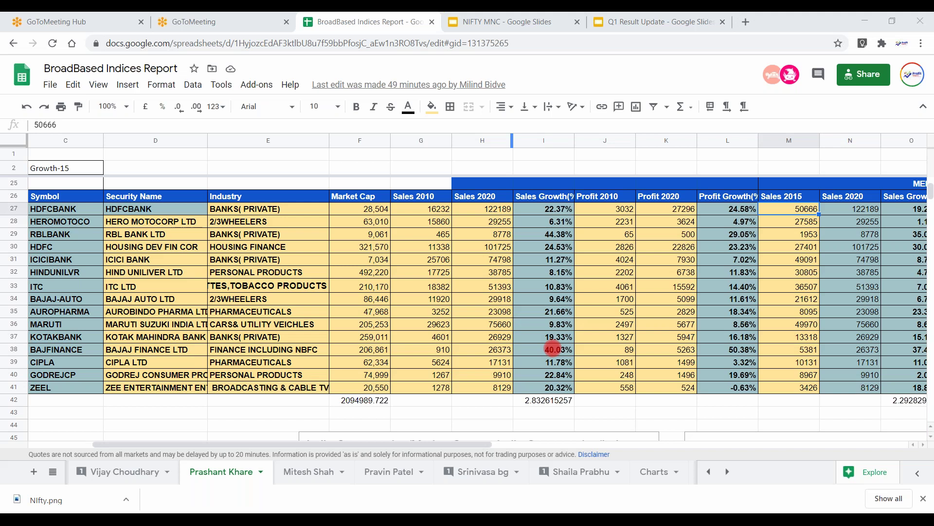
Examine the BAJFINANCE row in the Growth-15 table from long-term sales growth across to current-quarter profit growth
click(552, 348)
key(Right)
key(Right)
key(Right)
key(Right)
key(Right)
key(Right)
key(Right)
key(Right)
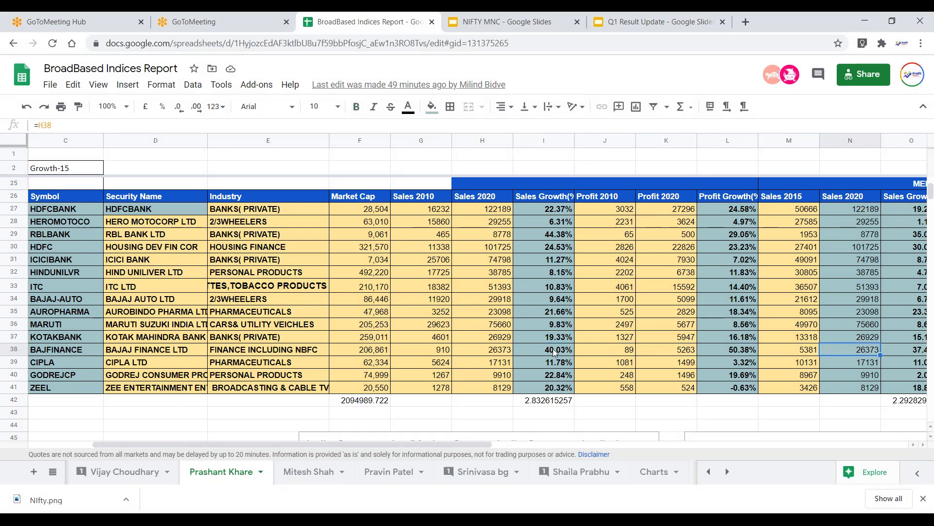
key(Right)
key(Right)
key(Right)
key(Right)
key(Right)
key(Right)
key(Right)
key(Right)
key(Right)
key(Right)
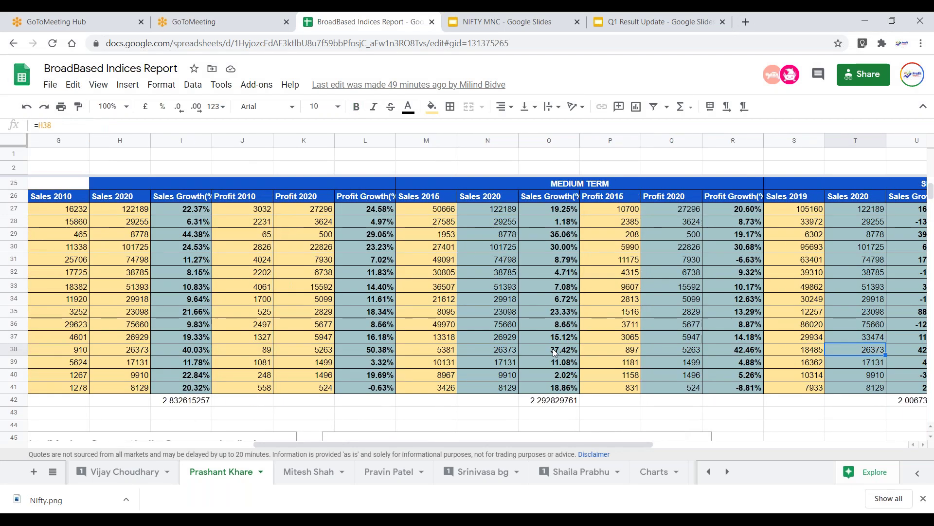
Return to the start of the BAJFINANCE row and inspect its long-term profit growth formula
key(Left)
key(Left)
key(Left)
key(Left)
key(Left)
key(Left)
key(Left)
key(Left)
key(Left)
key(Left)
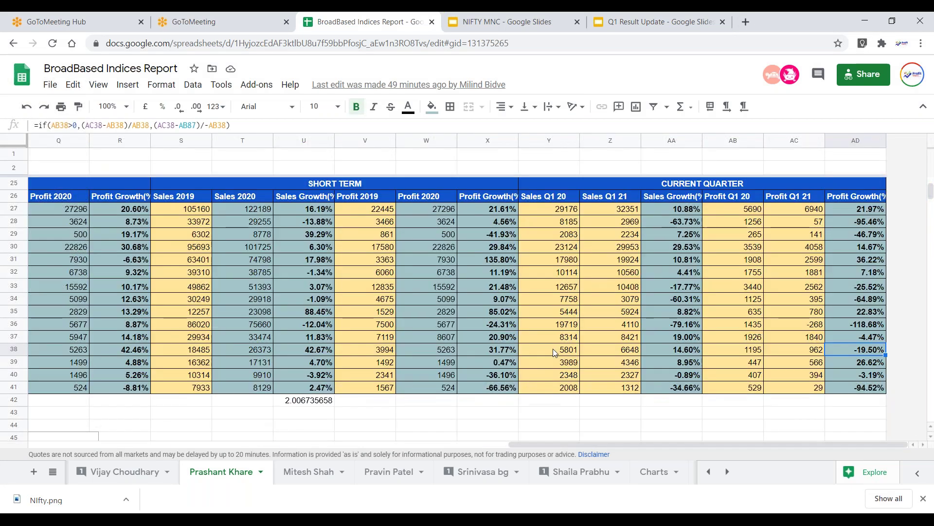
key(Left)
key(Left)
key(Left)
key(Left)
key(Left)
key(Left)
key(Left)
key(Left)
key(Left)
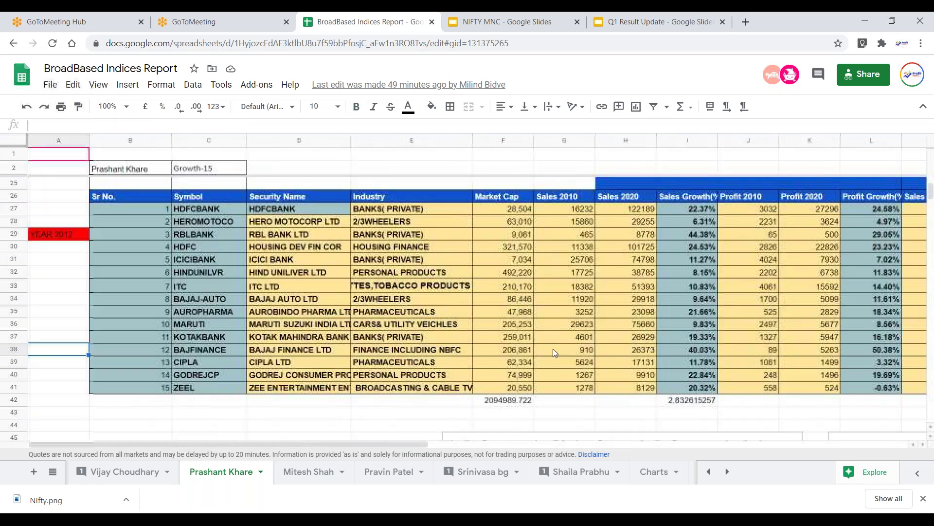
key(Right)
key(Right)
key(Right)
key(Right)
key(Right)
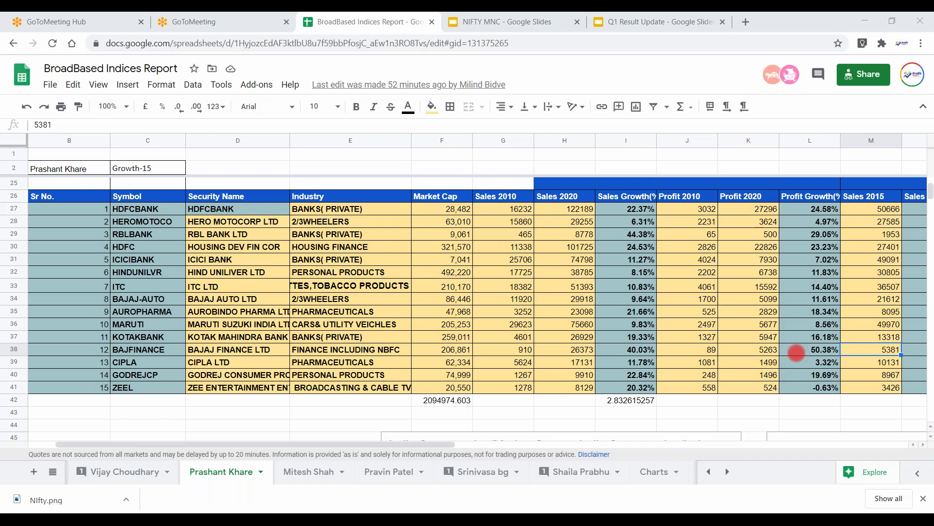
click(804, 349)
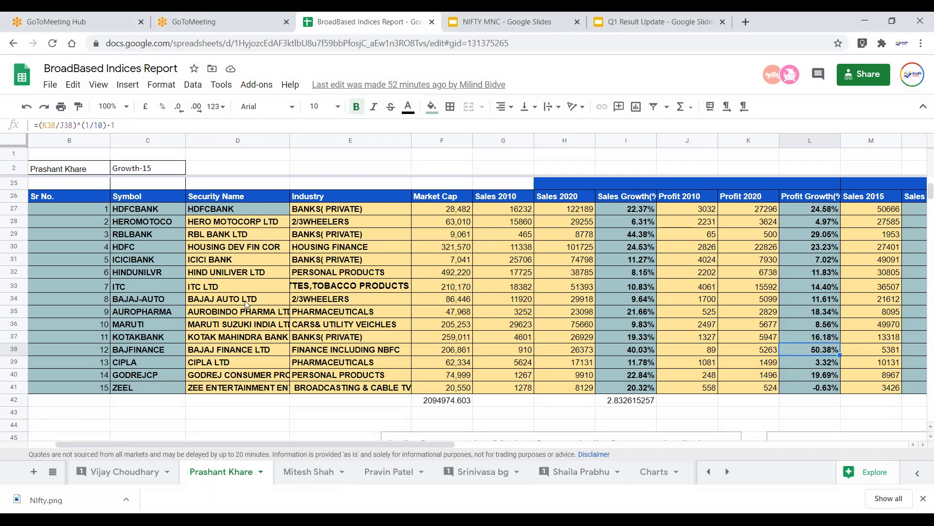
scroll(382, 284, down, 5)
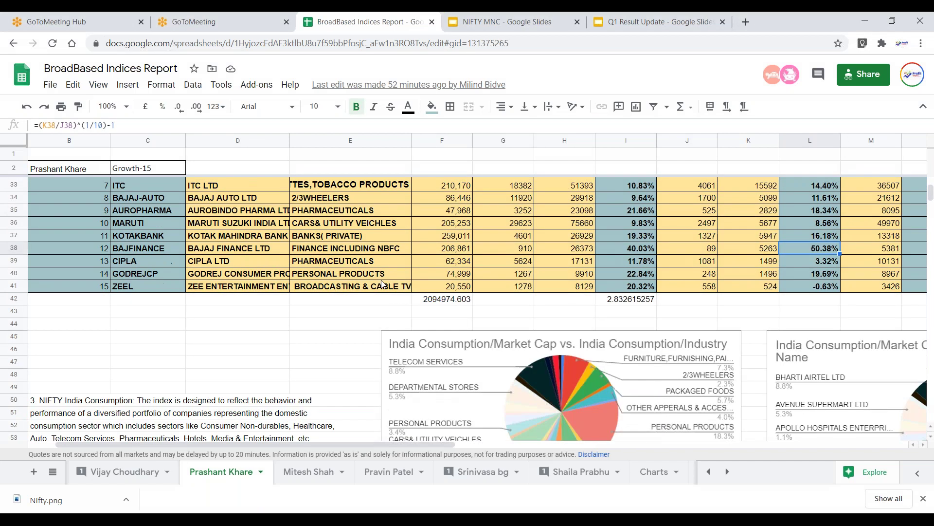
scroll(339, 263, up, 5)
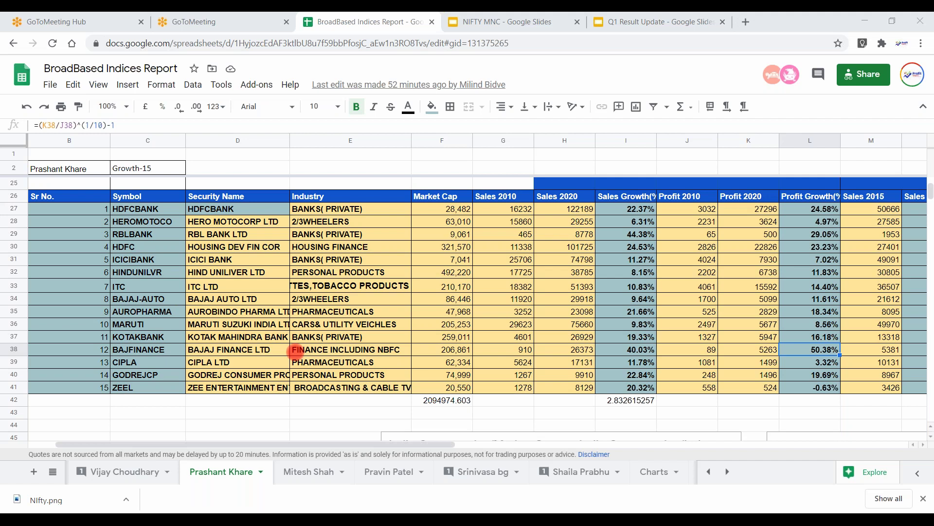
Review the Nifty 50, Nifty Growth Sectors 15 and Nifty India Consumption price charts below the tables
scroll(294, 350, down, 10)
scroll(293, 333, down, 8)
scroll(293, 333, down, 10)
scroll(293, 333, up, 5)
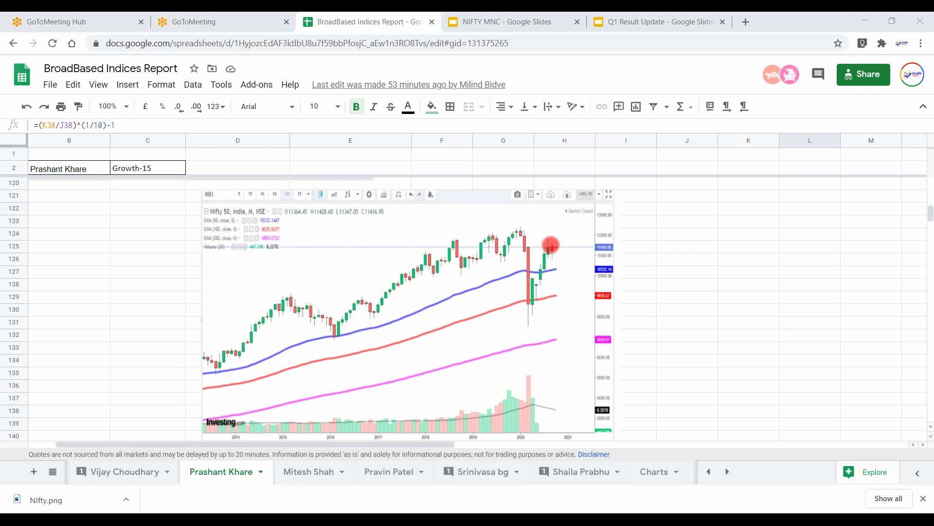
scroll(538, 287, up, 7)
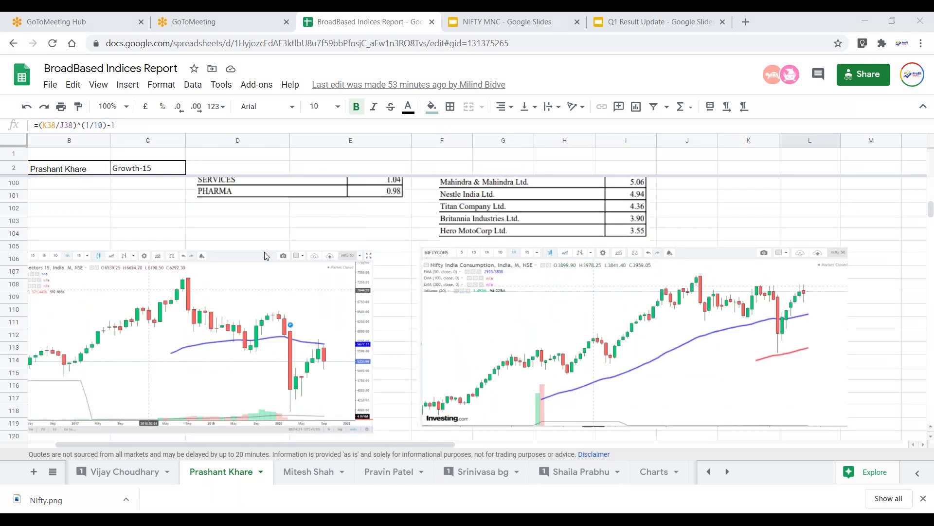
click(254, 233)
key(Left)
key(Left)
key(Left)
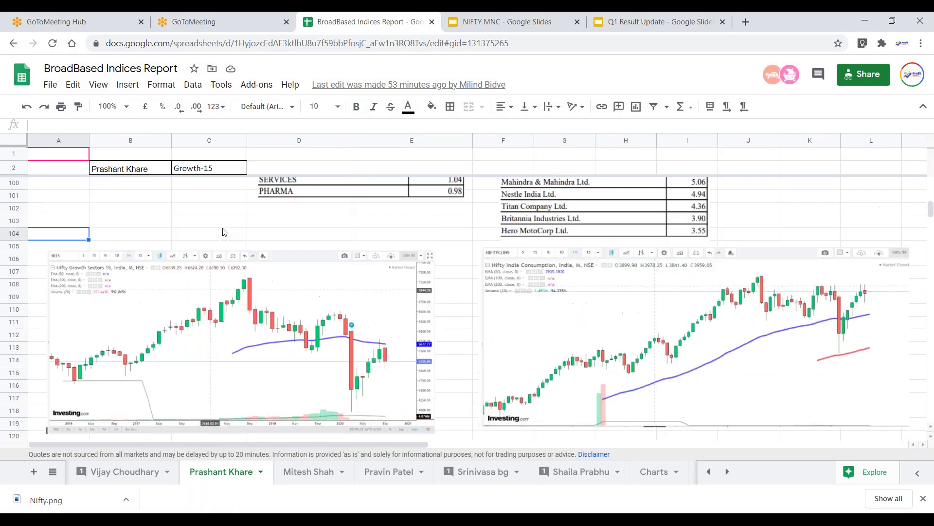
scroll(362, 295, down, 2)
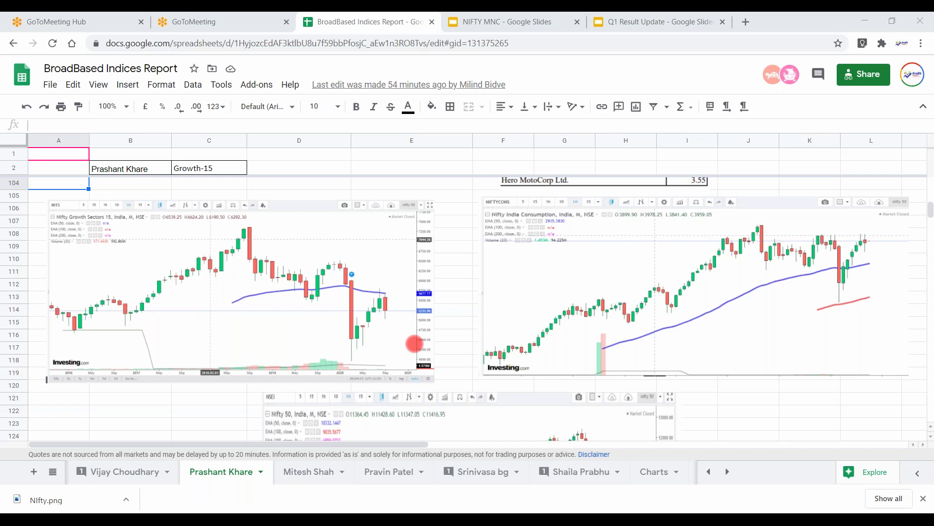
Circle the 50% domestic operating revenue criterion in the NIFTY India Consumption description with a green freehand annotation
scroll(297, 317, up, 10)
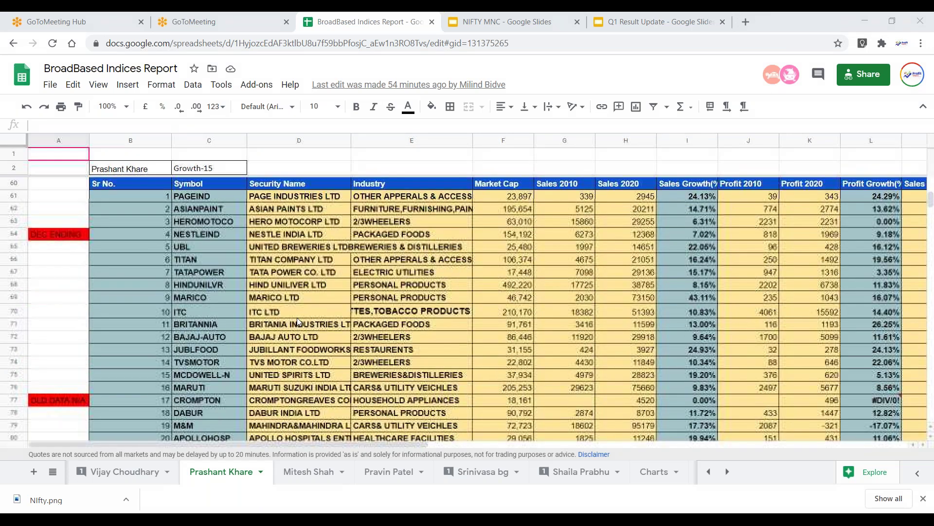
scroll(297, 317, up, 1)
scroll(238, 210, up, 4)
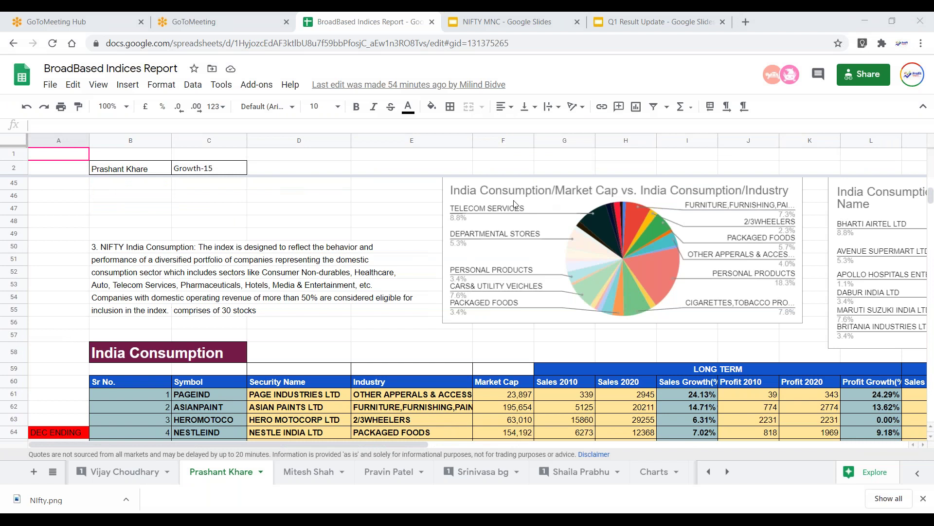
scroll(615, 200, up, 2)
scroll(592, 287, down, 1)
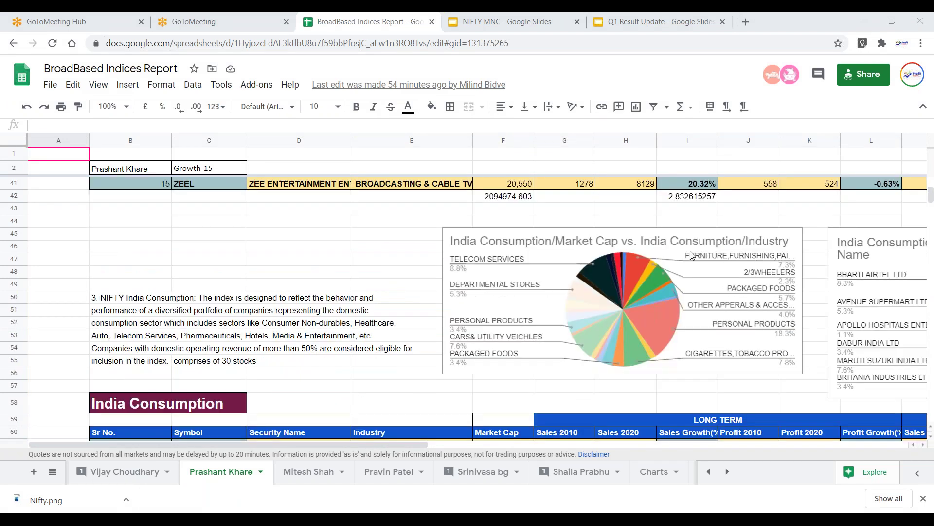
key(ctrl+shift+h)
mouse_move(355, 334)
mouse_down()
mouse_move(287, 349)
mouse_move(384, 346)
mouse_move(346, 337)
mouse_up()
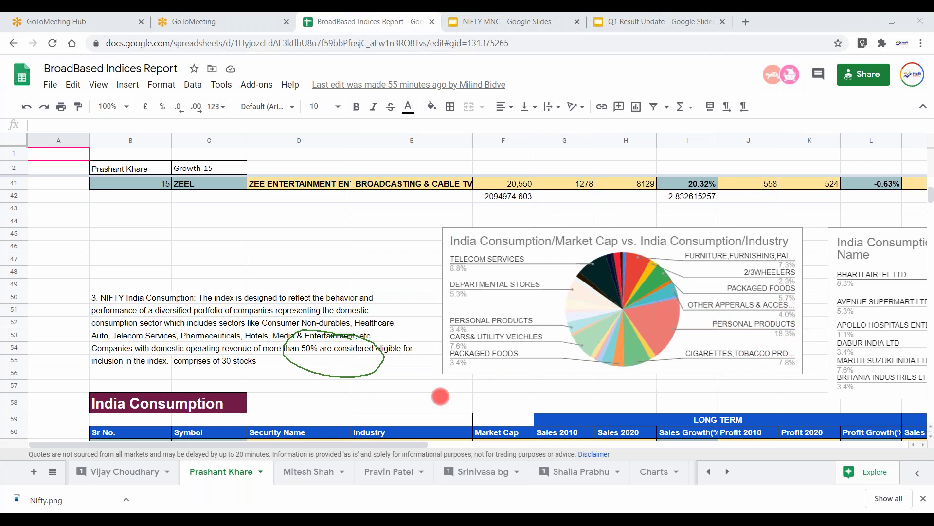
Examine the India Consumption table, following the JUBLFOOD row from long-term profit growth to current-quarter profit growth
scroll(318, 368, down, 5)
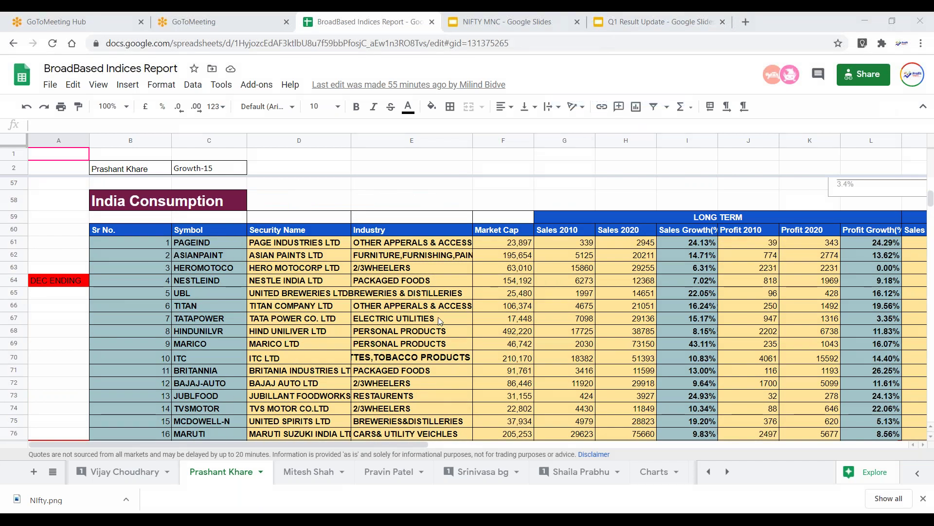
scroll(442, 313, down, 1)
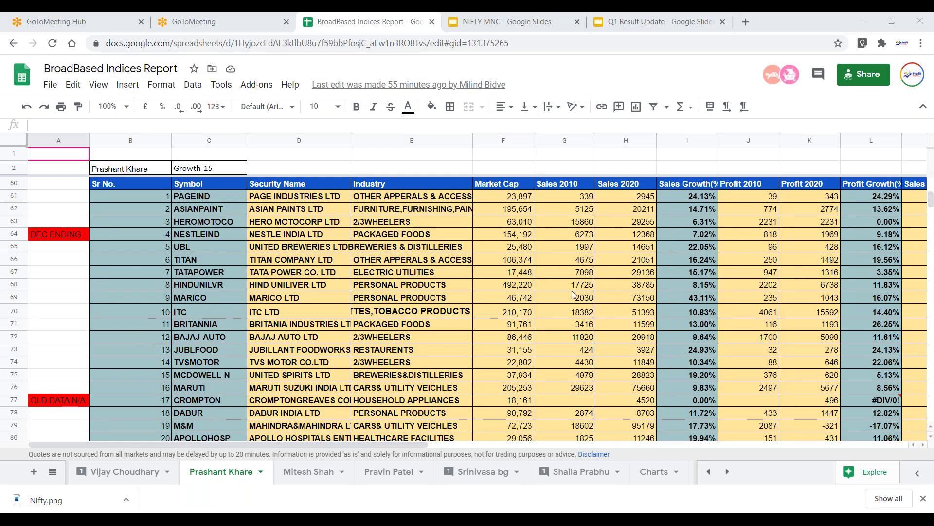
click(409, 197)
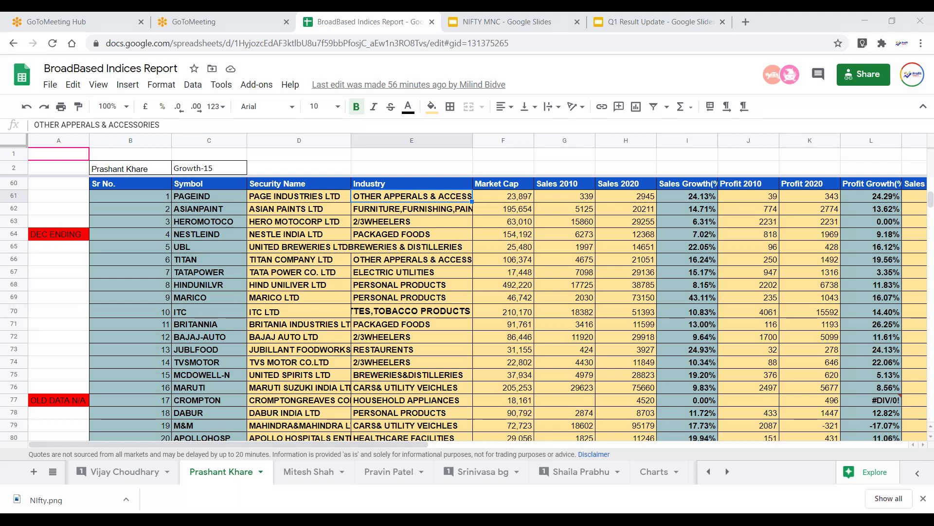
click(882, 350)
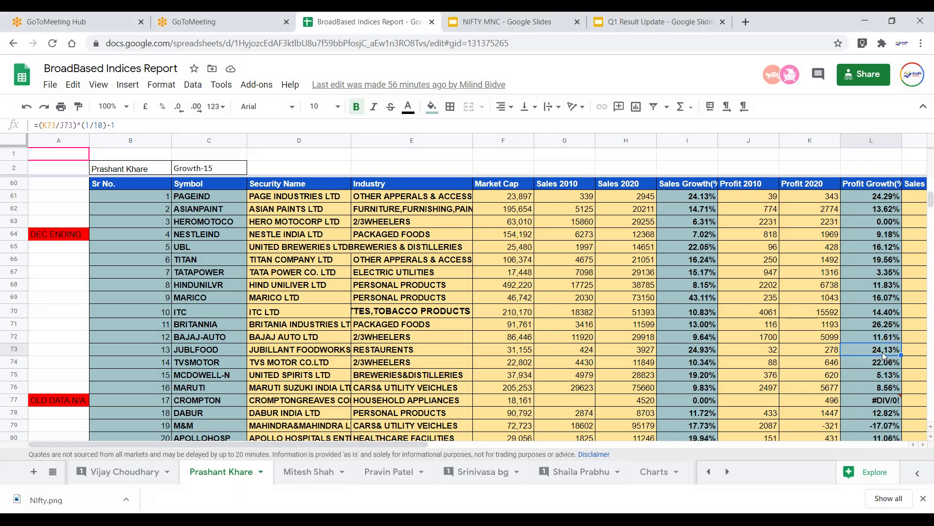
key(Right)
key(Right)
key(Right)
key(Right)
key(Right)
key(Right)
key(Right)
key(Right)
key(Right)
key(Right)
key(Right)
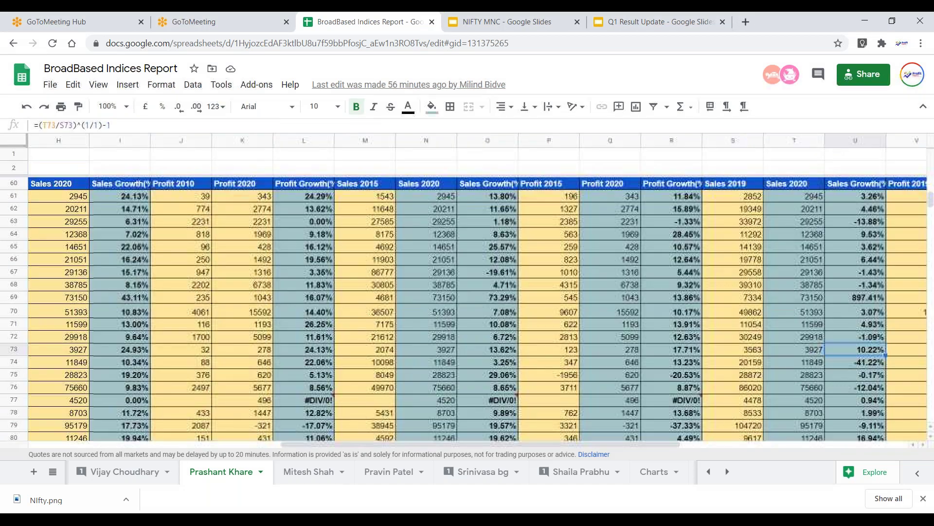
key(Right)
key(Right)
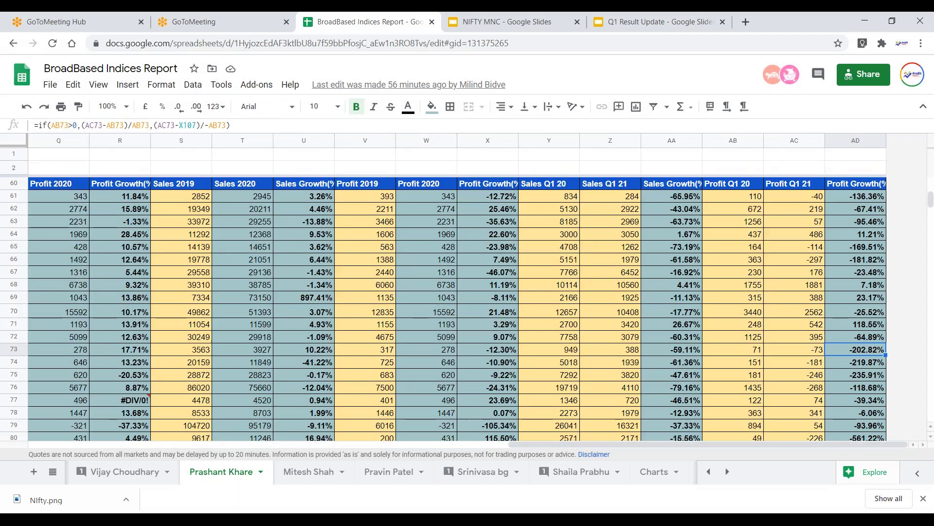
Return to the start of the JUBLFOOD row and inspect its market cap formula
key(Left)
key(Left)
key(Left)
key(Left)
key(Left)
key(Left)
key(Left)
key(Left)
key(Left)
key(Left)
key(Left)
key(Left)
key(Left)
key(Left)
key(Left)
key(Left)
key(Left)
key(Left)
key(Left)
key(Left)
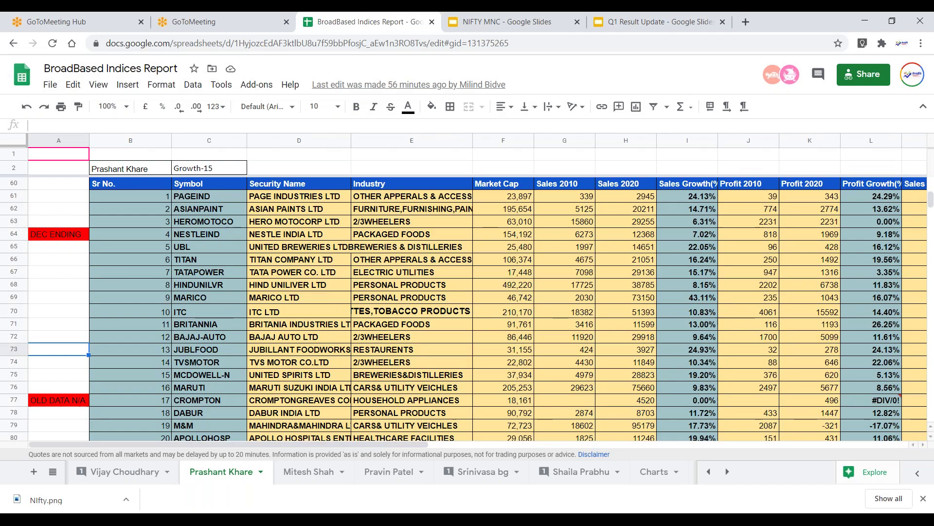
key(Right)
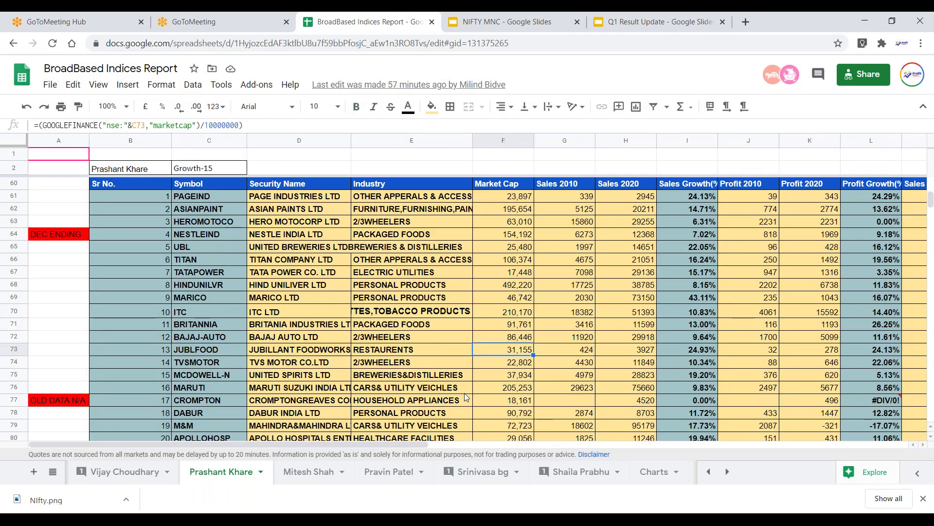
Inspect the JUBLFOOD sales growth formula and look through the India Consumption constituents below it before returning to the table's header row
click(702, 349)
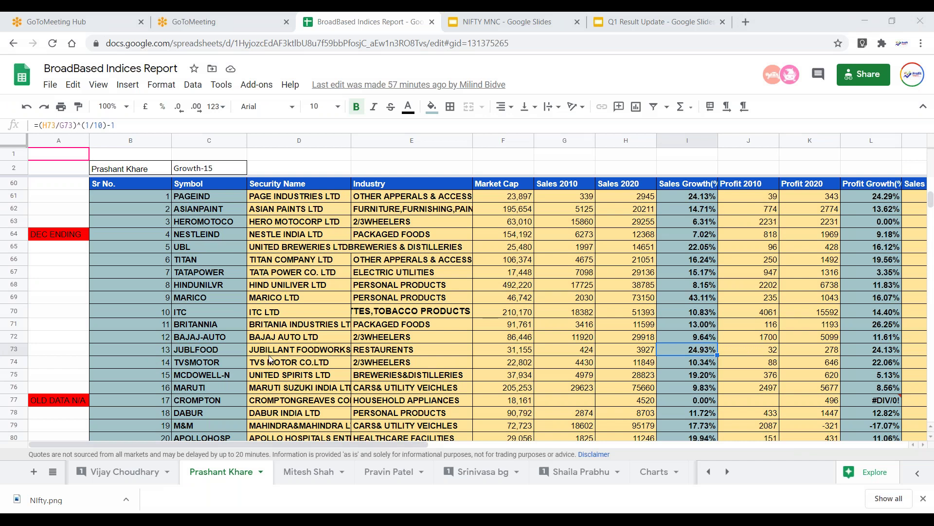
scroll(270, 359, down, 2)
scroll(263, 372, down, 2)
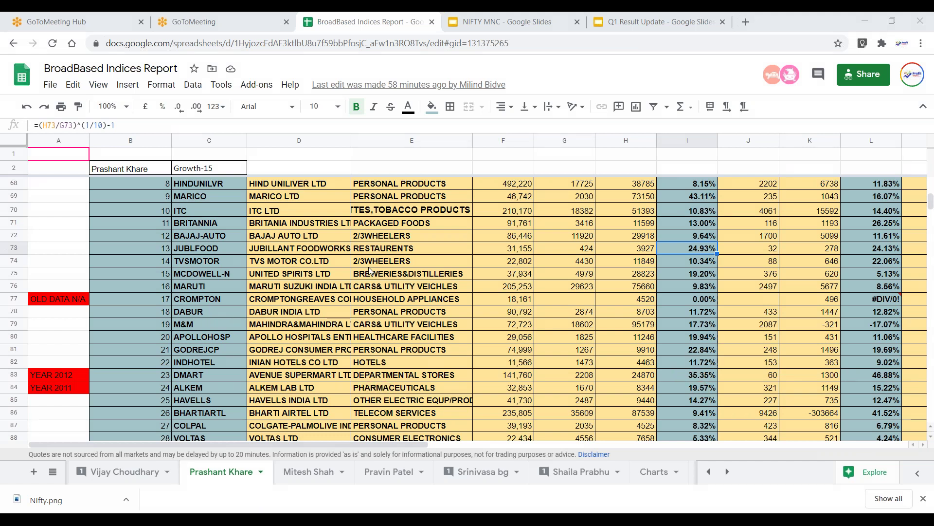
scroll(369, 270, down, 1)
scroll(223, 377, up, 3)
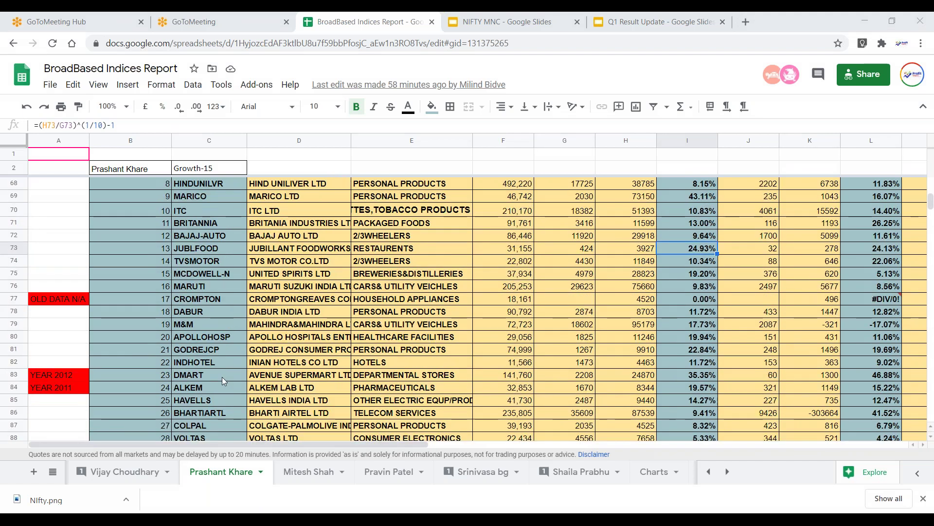
scroll(225, 195, up, 2)
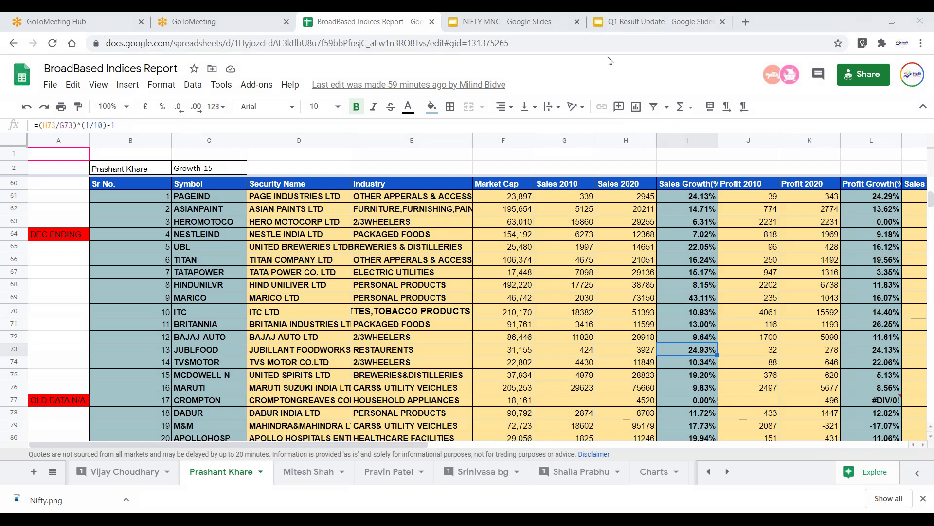
Handwrite the word "Debt" in green freehand above the sales and profit columns and clear the annotation
mouse_move(597, 134)
mouse_down()
mouse_move(602, 151)
mouse_move(638, 142)
mouse_move(579, 166)
mouse_up()
mouse_move(650, 145)
mouse_down()
mouse_move(667, 141)
mouse_move(674, 153)
mouse_move(723, 140)
mouse_up()
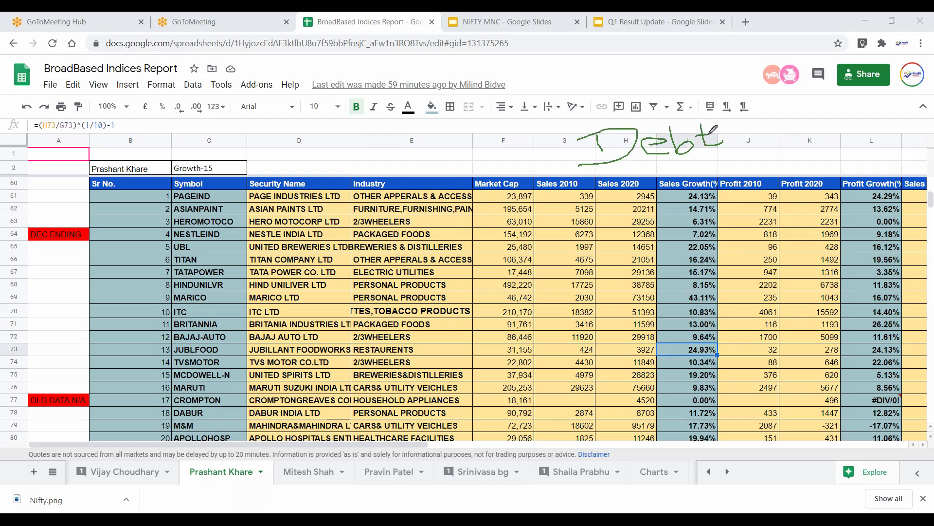
click(749, 126)
key(Escape)
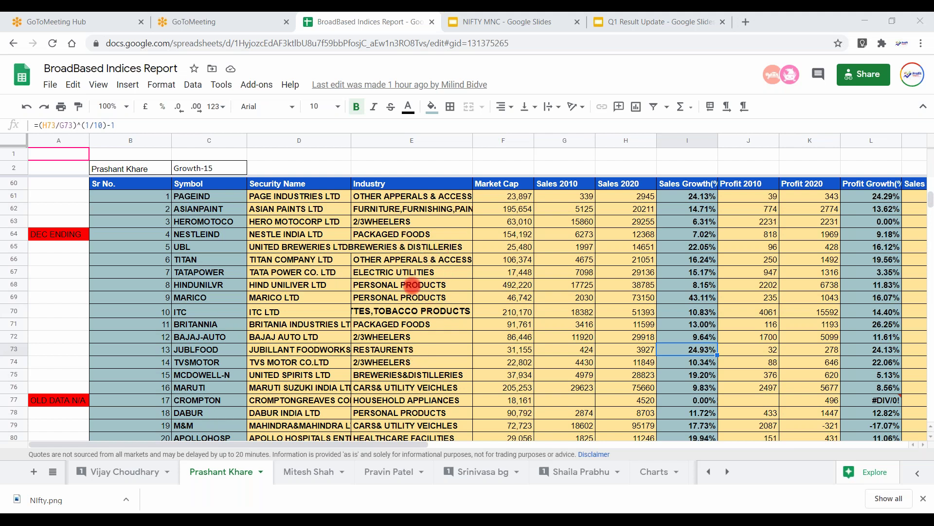
Review the remaining India Consumption constituents down to ZEEL and the sector and top-company weight tables beneath them
scroll(419, 299, down, 3)
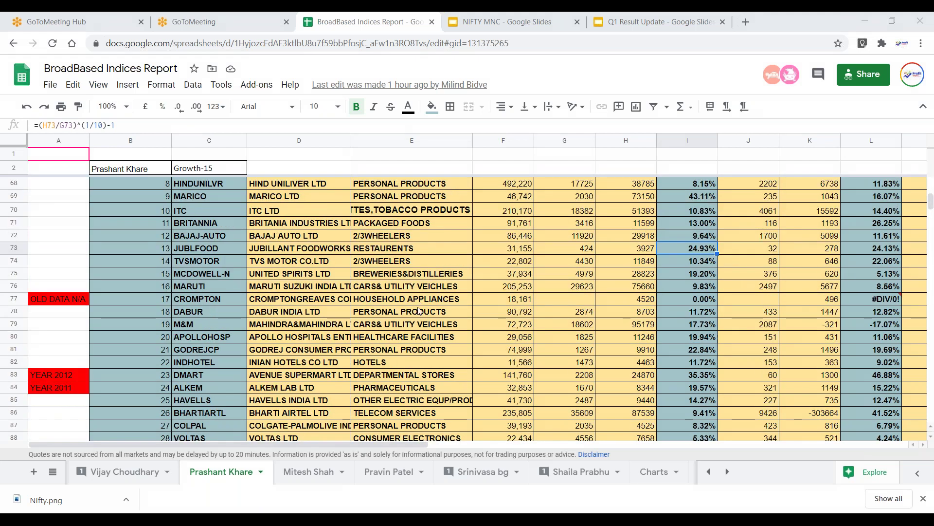
scroll(419, 310, down, 1)
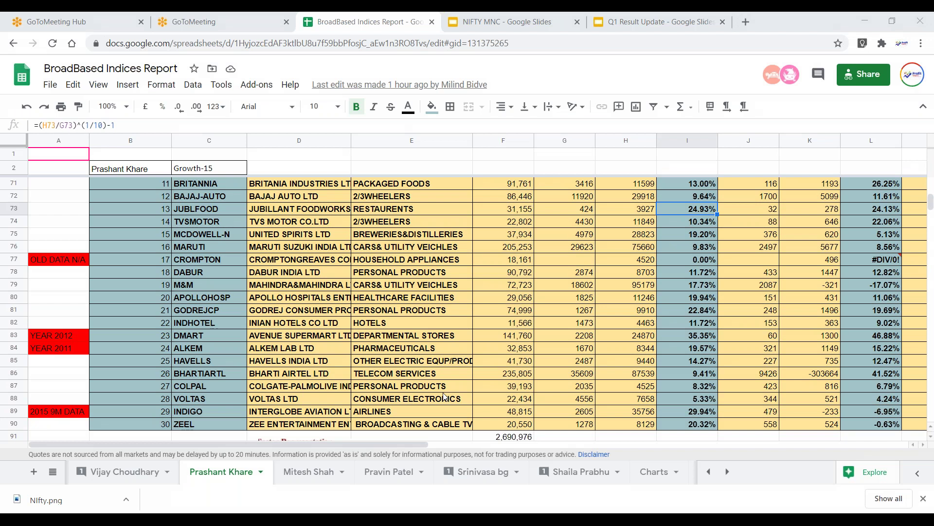
scroll(444, 397, down, 2)
scroll(443, 396, down, 6)
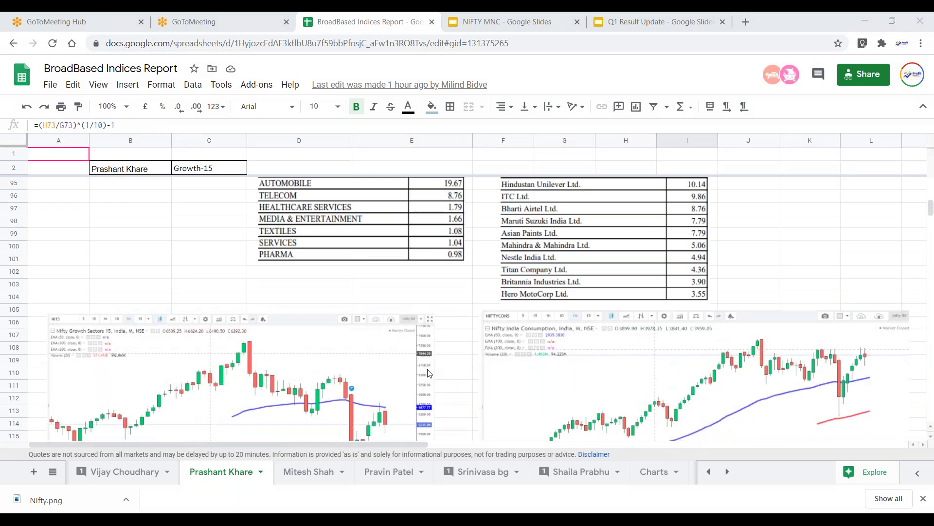
Examine the full Nifty India Consumption price chart with its EMA lines, beside the Growth Sectors 15 chart
scroll(428, 371, down, 4)
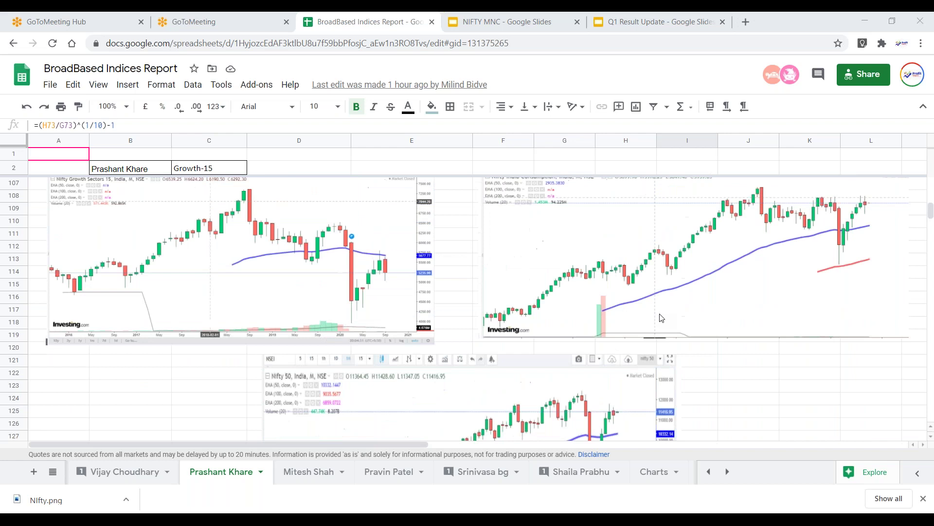
scroll(662, 316, up, 5)
click(856, 224)
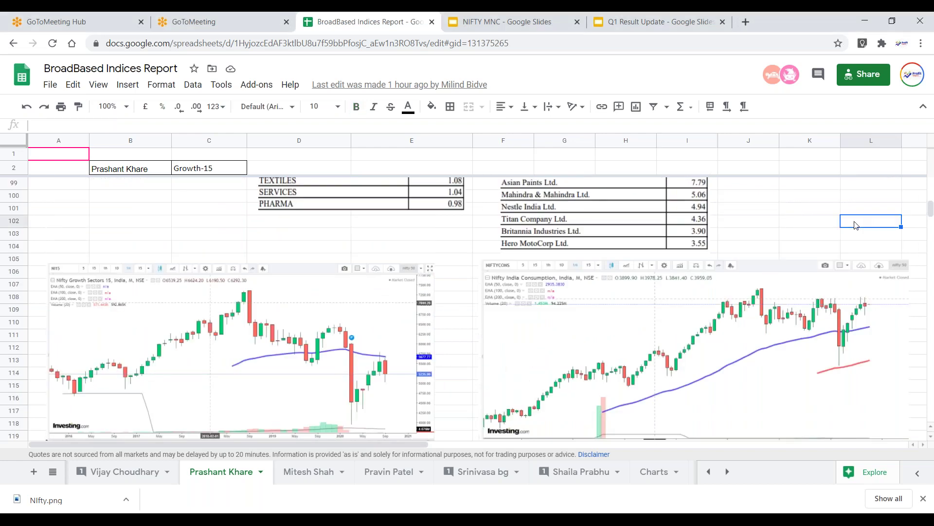
scroll(856, 225, right, 4)
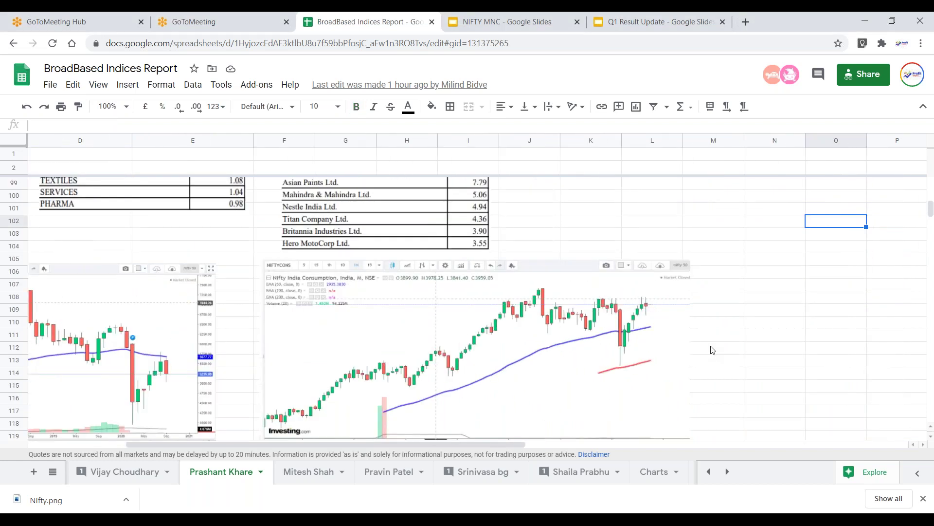
scroll(710, 348, down, 1)
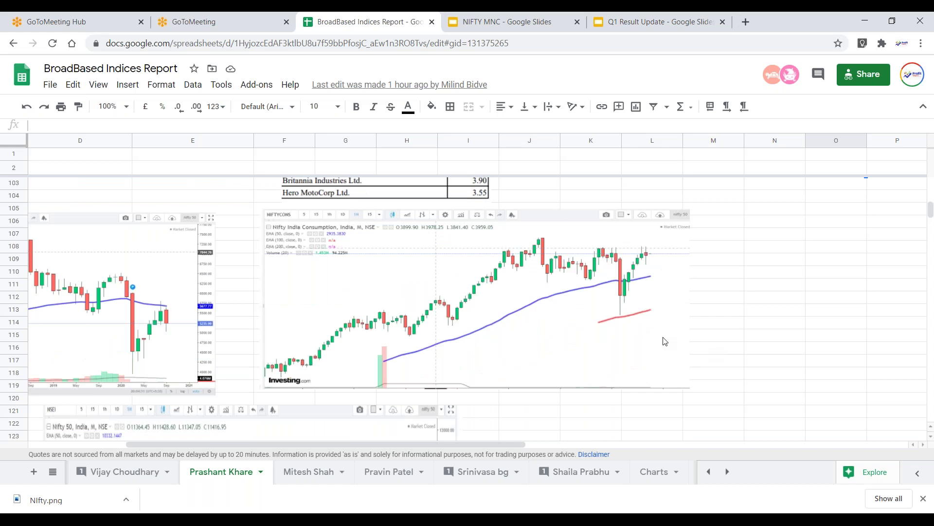
scroll(666, 341, down, 1)
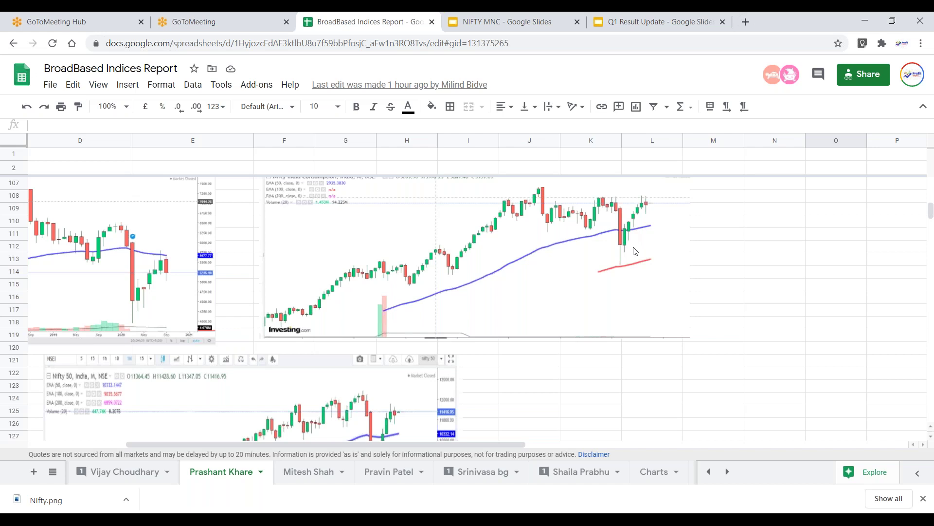
scroll(635, 250, up, 2)
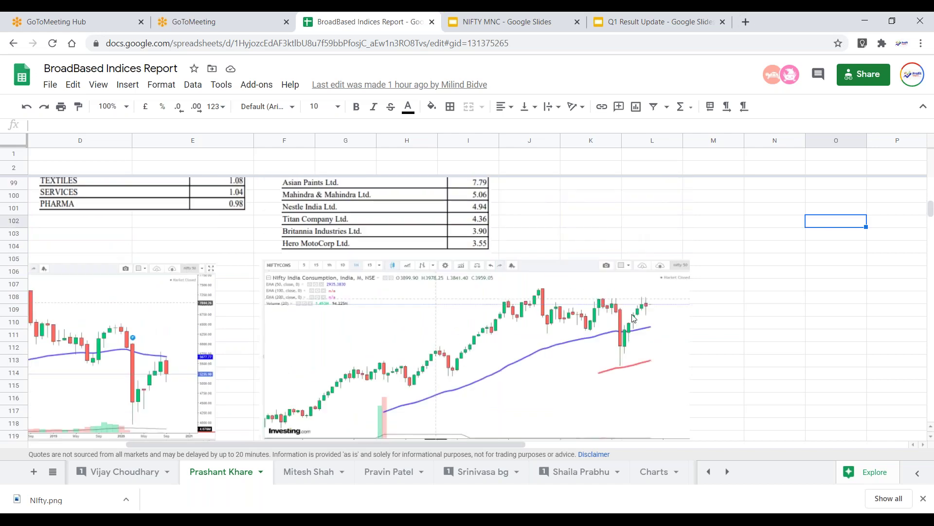
scroll(634, 266, down, 1)
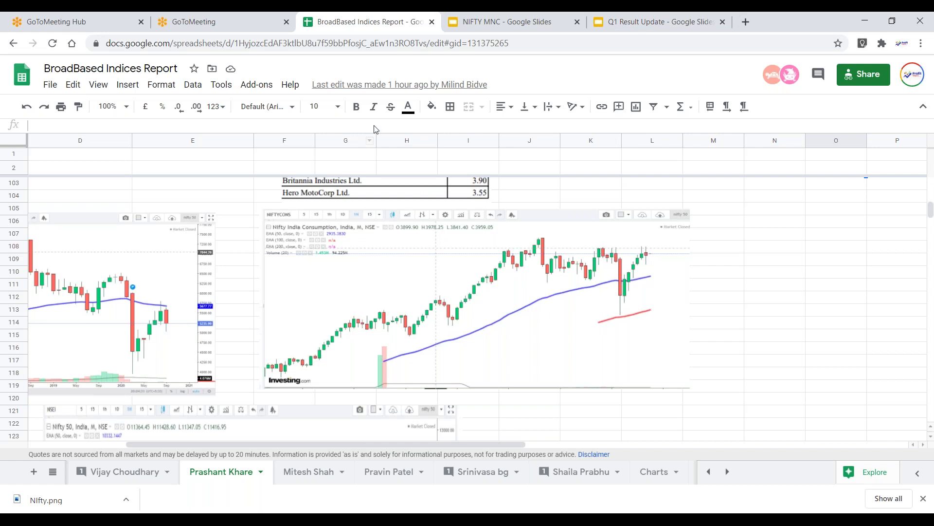
Switch to the Q1 Result Update presentation in Google Slides and start the slideshow from slide 8
key(ctrl+Tab)
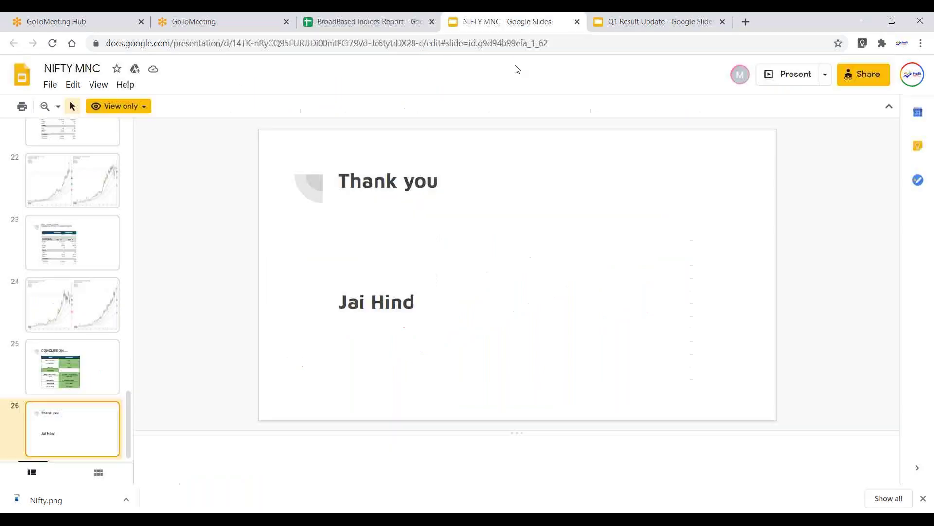
key(ctrl+Tab)
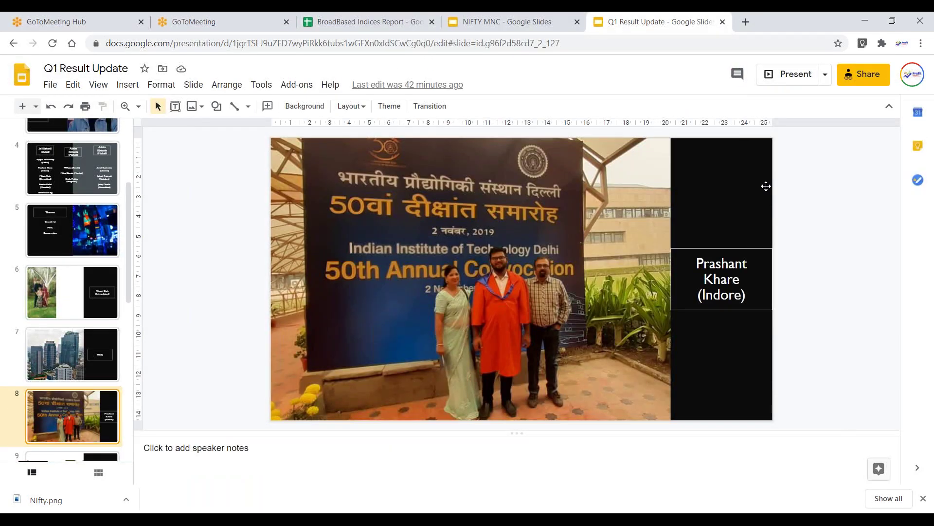
click(795, 74)
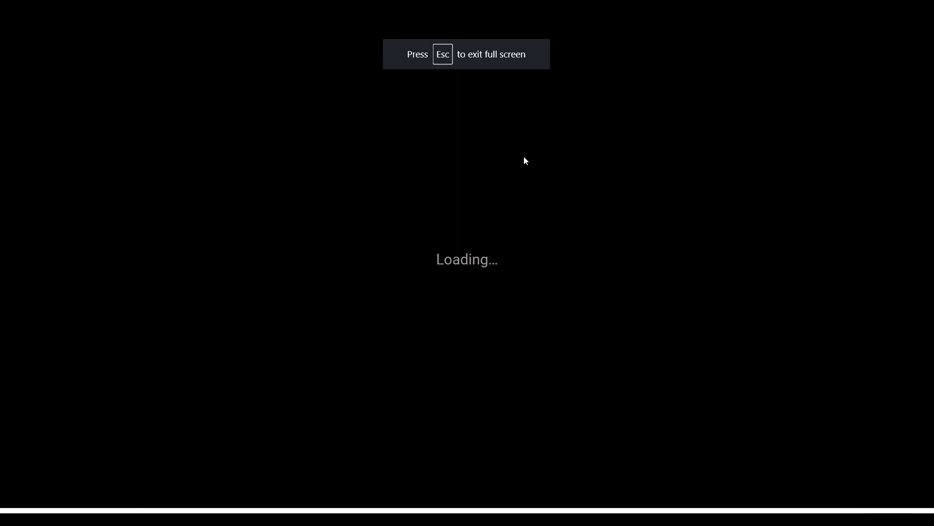